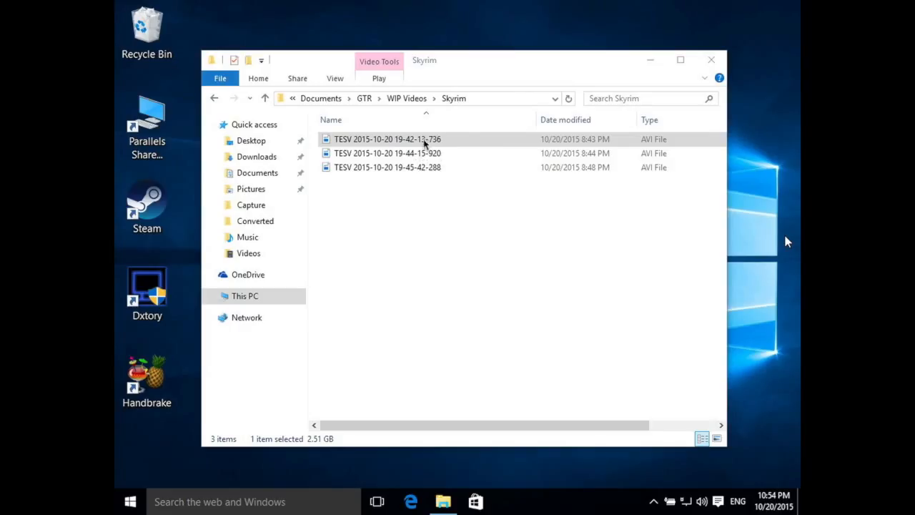
Extract the audio streams from all three TESV AVI recordings in the Skyrim folder
right_click(356, 148)
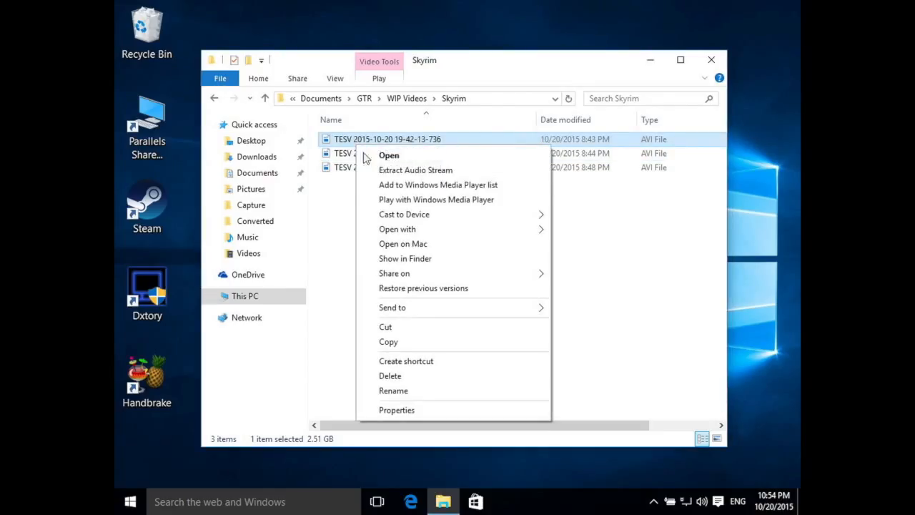
left_click(414, 171)
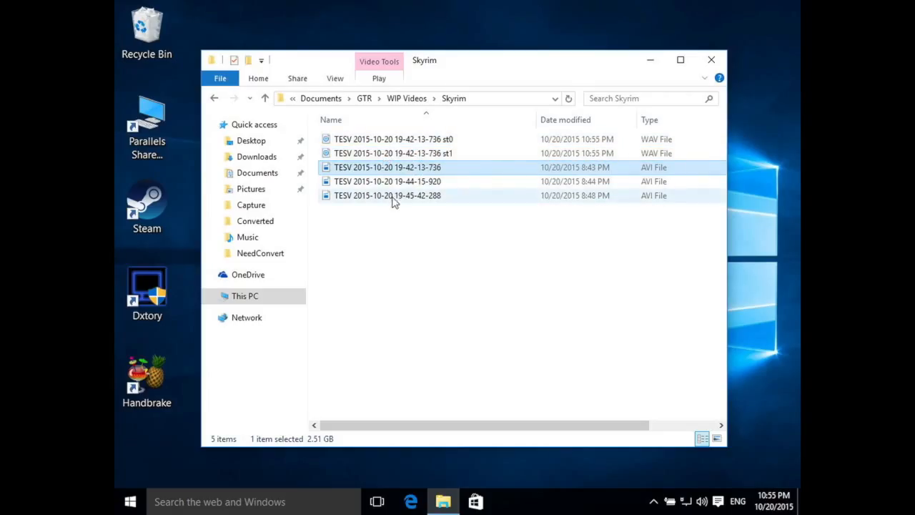
left_click(390, 186)
right_click(390, 187)
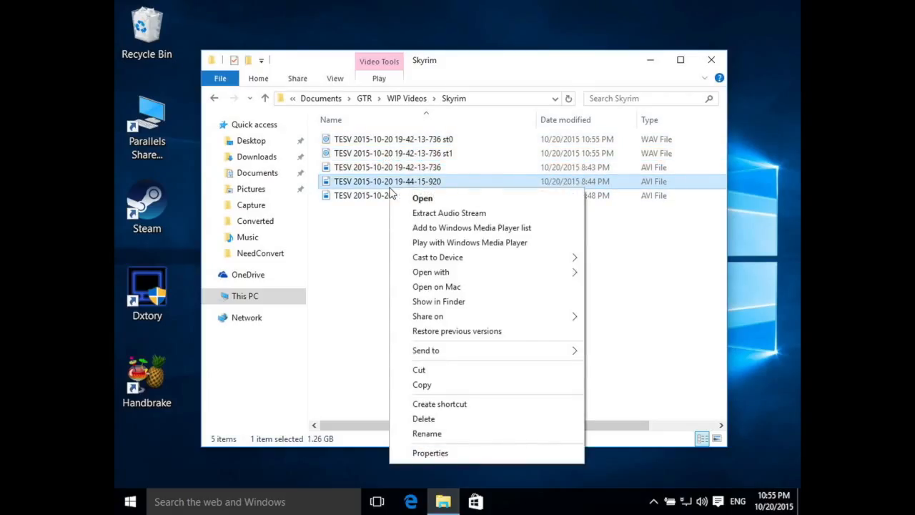
left_click(420, 213)
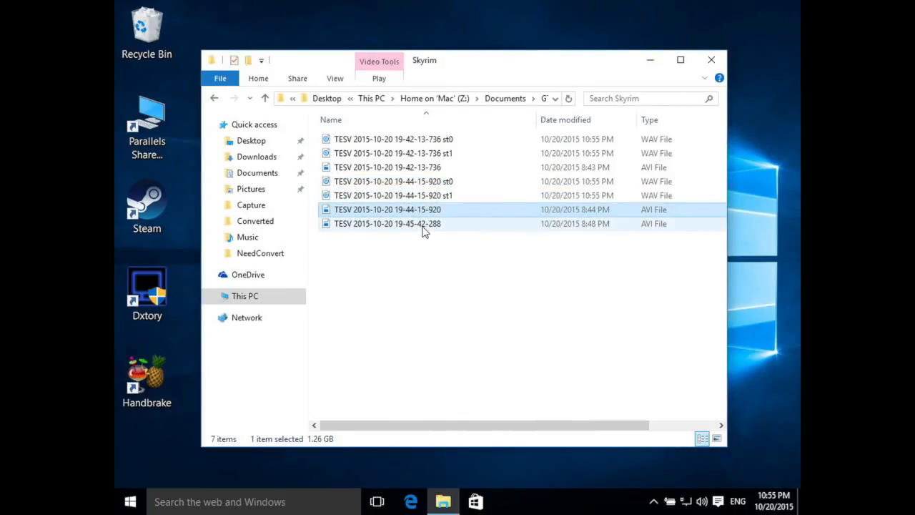
left_click(424, 229)
right_click(424, 228)
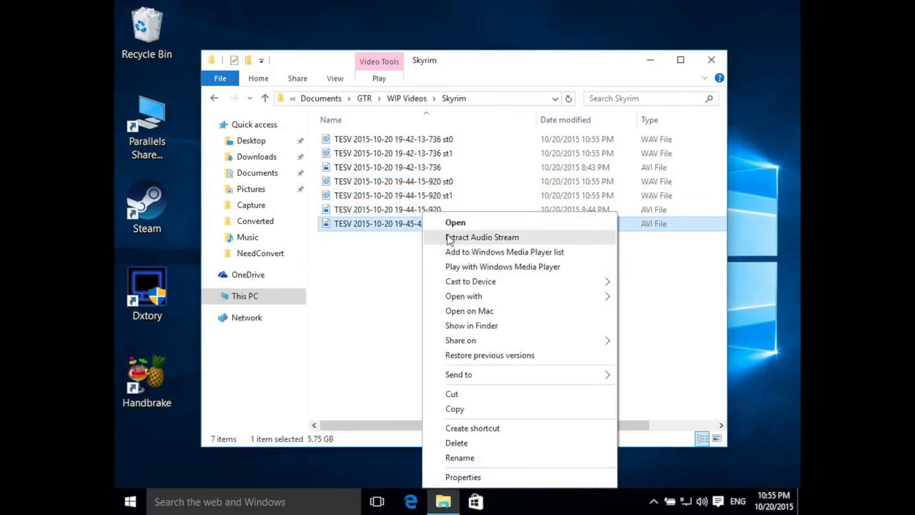
left_click(449, 238)
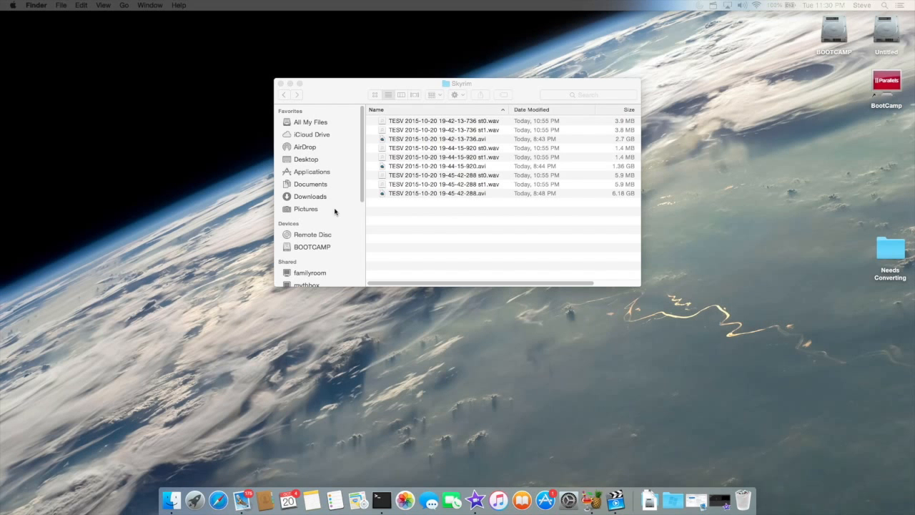
left_click(477, 143)
left_click(486, 168)
left_click(482, 195)
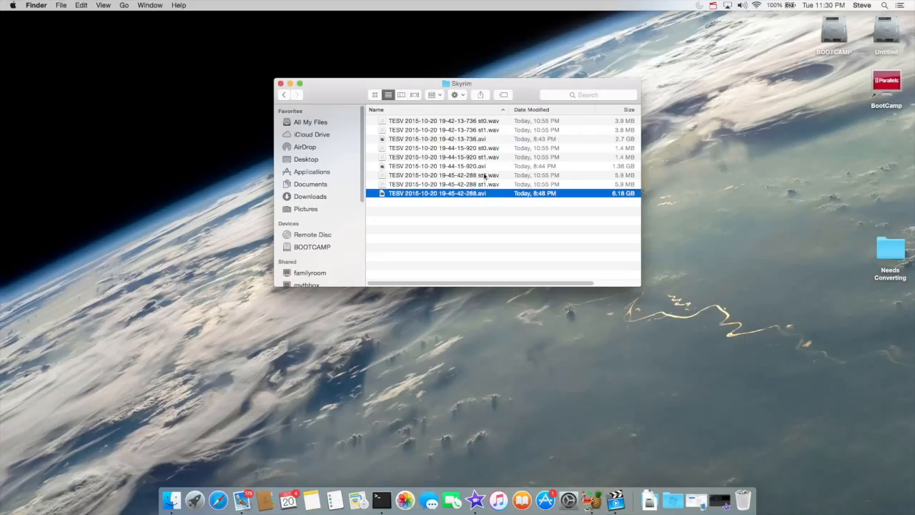
left_click(475, 142)
left_click(472, 169)
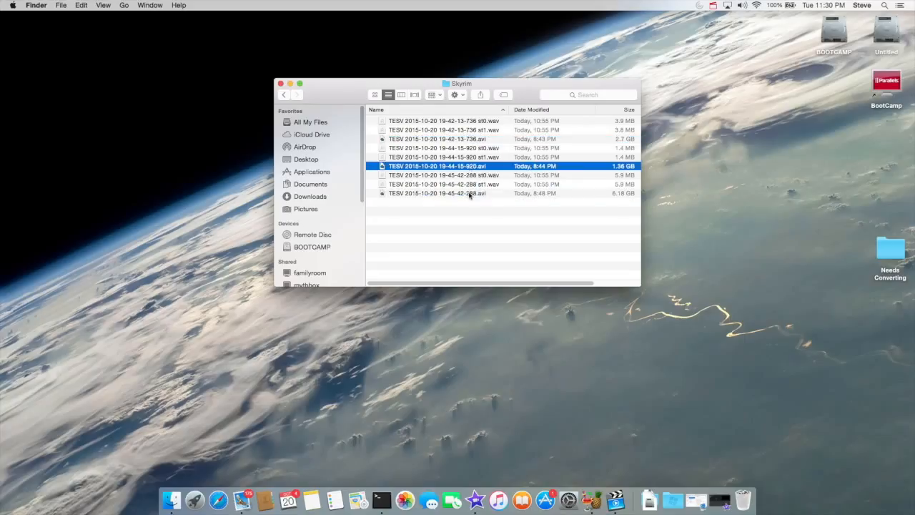
left_click(472, 194)
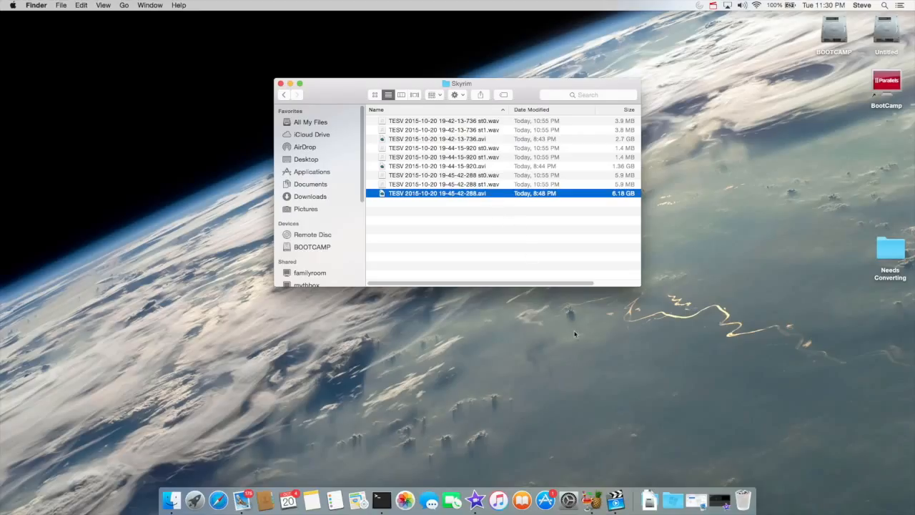
left_click(597, 495)
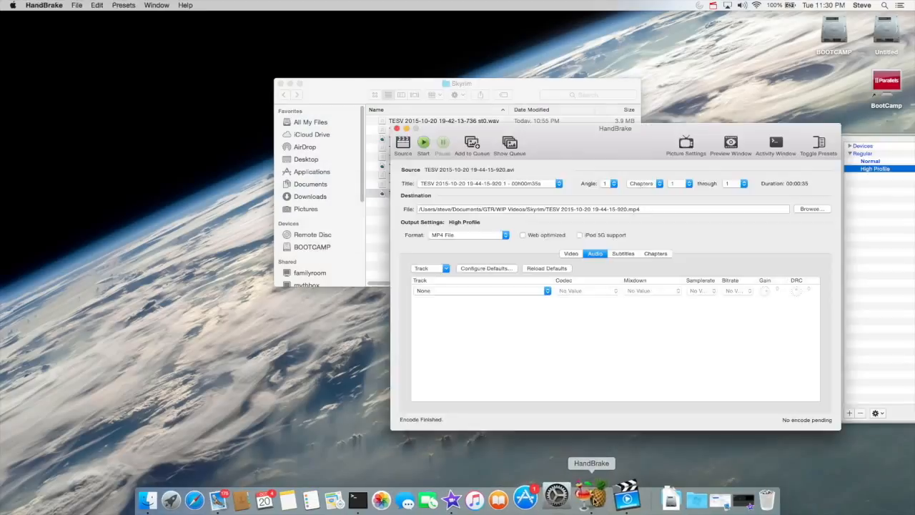
left_click_drag(615, 143, 492, 146)
left_click(280, 146)
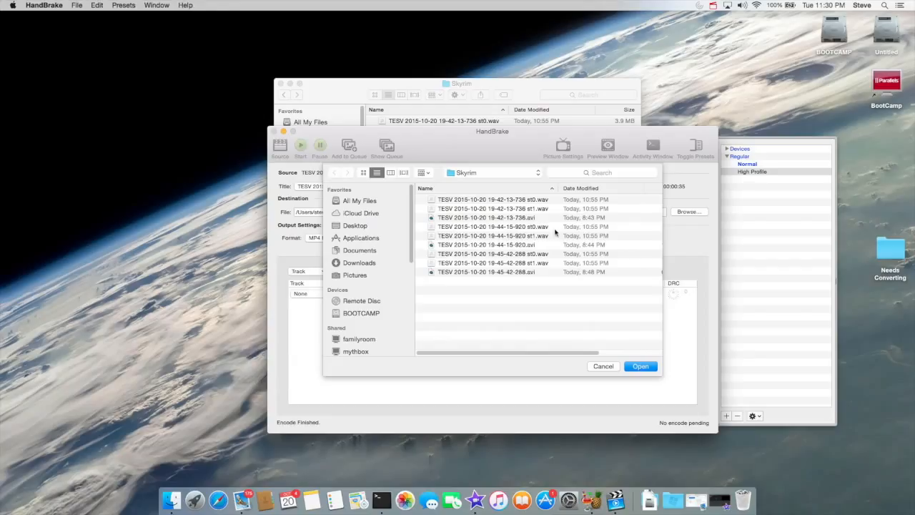
left_click_drag(583, 353, 641, 356)
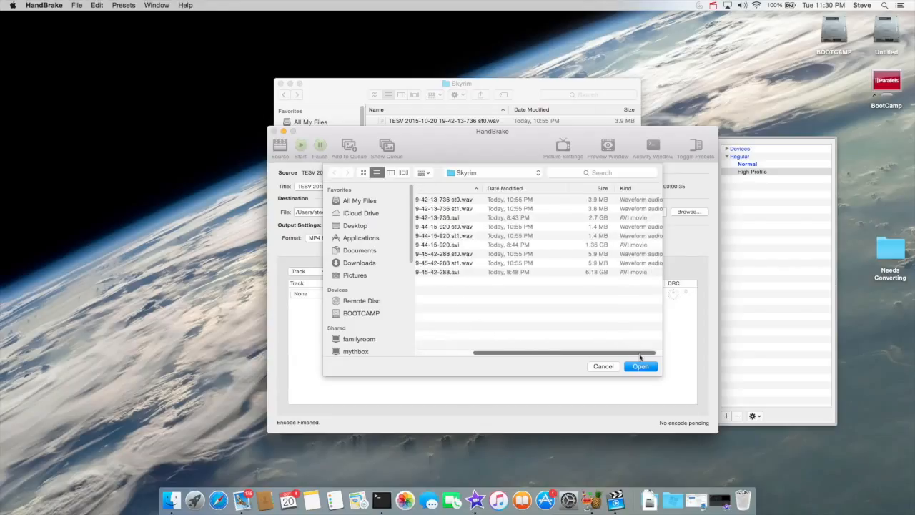
left_click(542, 245)
left_click(645, 368)
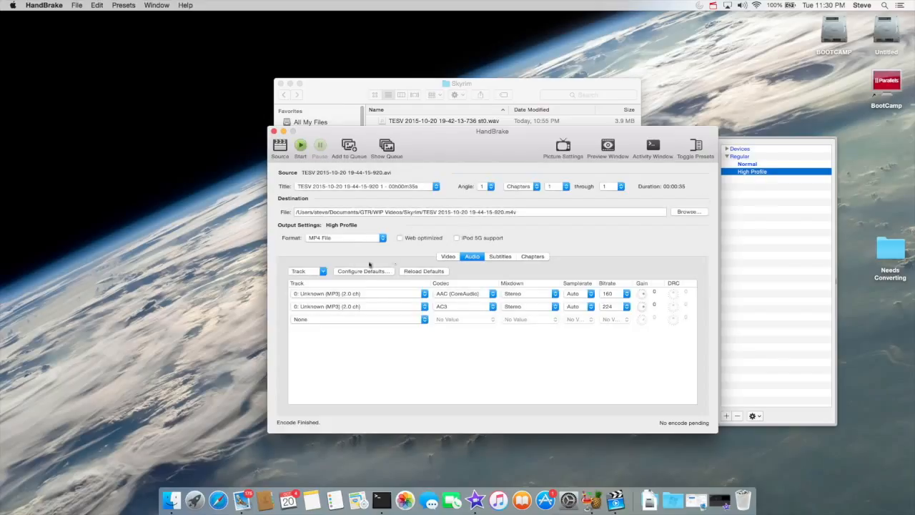
Remove all audio tracks from the HandBrake output
left_click(448, 256)
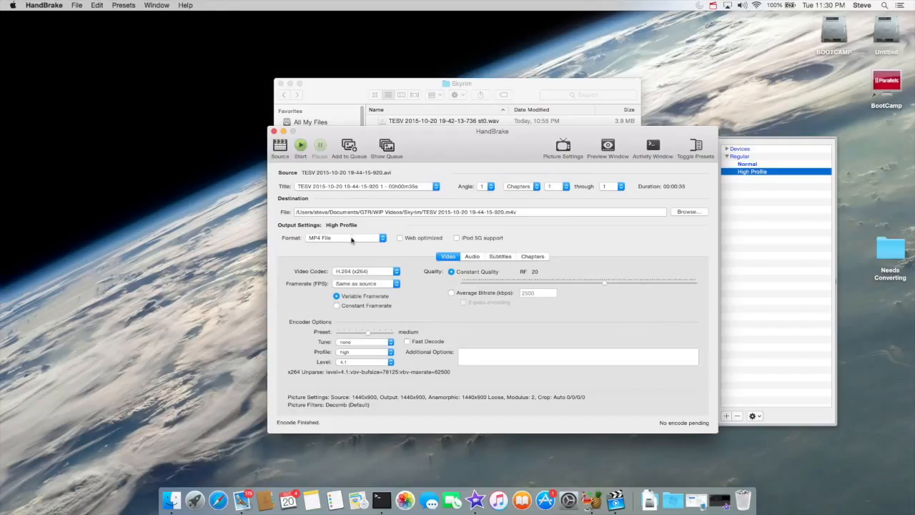
left_click(472, 258)
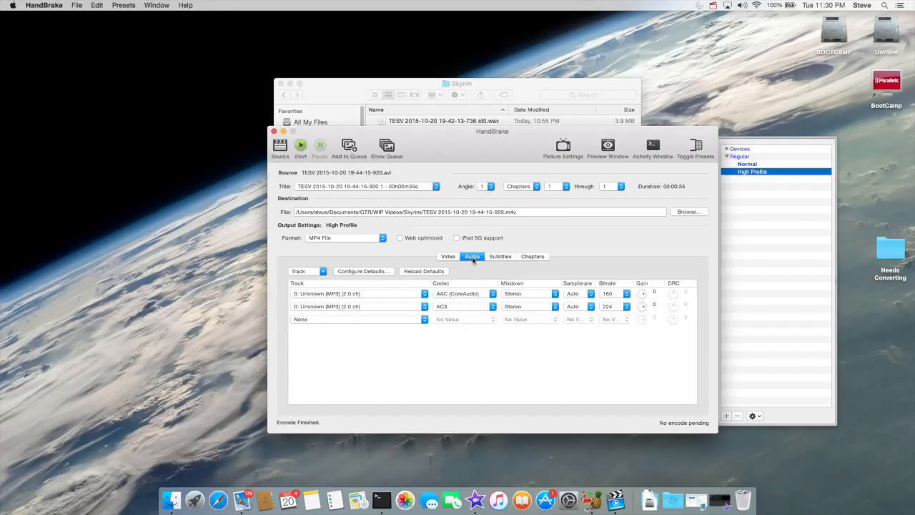
right_click(405, 302)
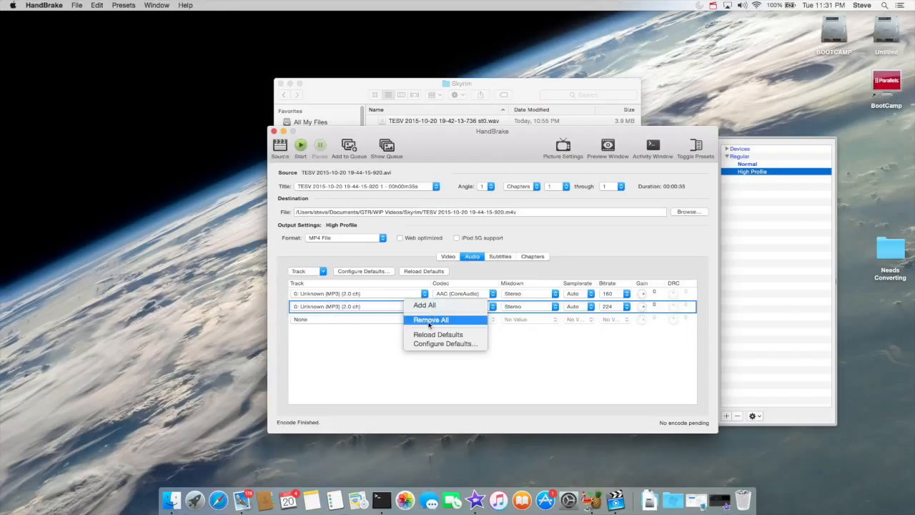
left_click(429, 322)
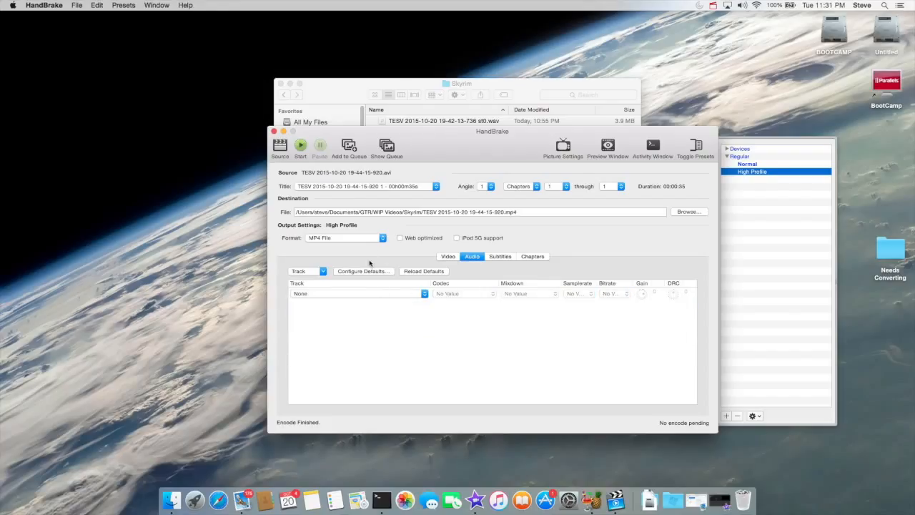
Encode the video to MP4 with the current H.264 settings, then minimise HandBrake and return to the Skyrim folder
left_click(449, 256)
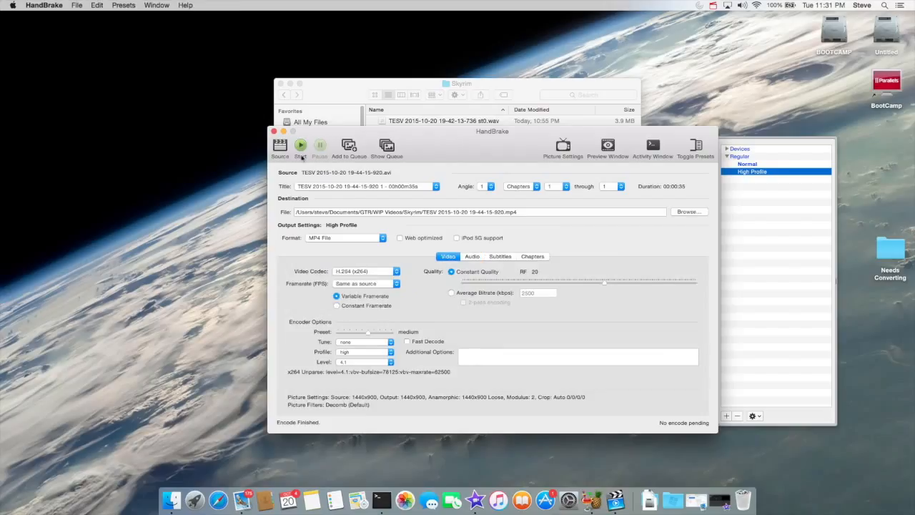
left_click(301, 146)
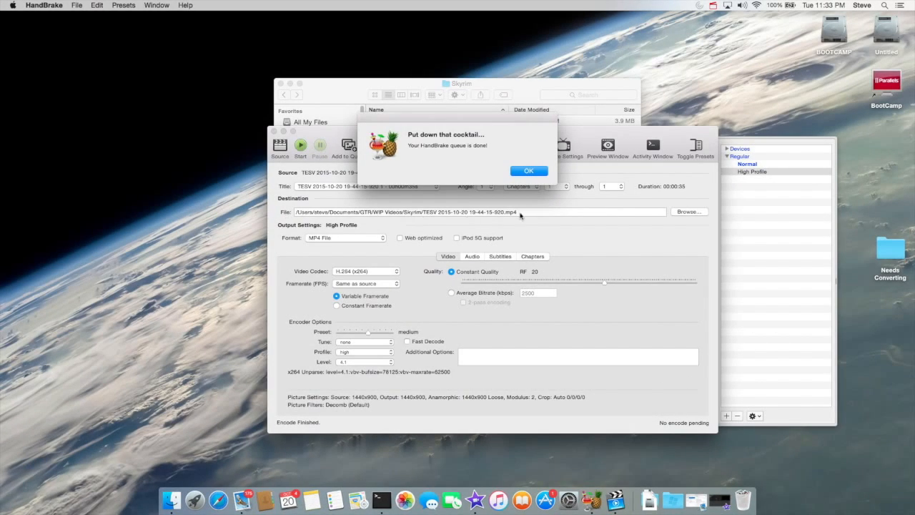
left_click(522, 174)
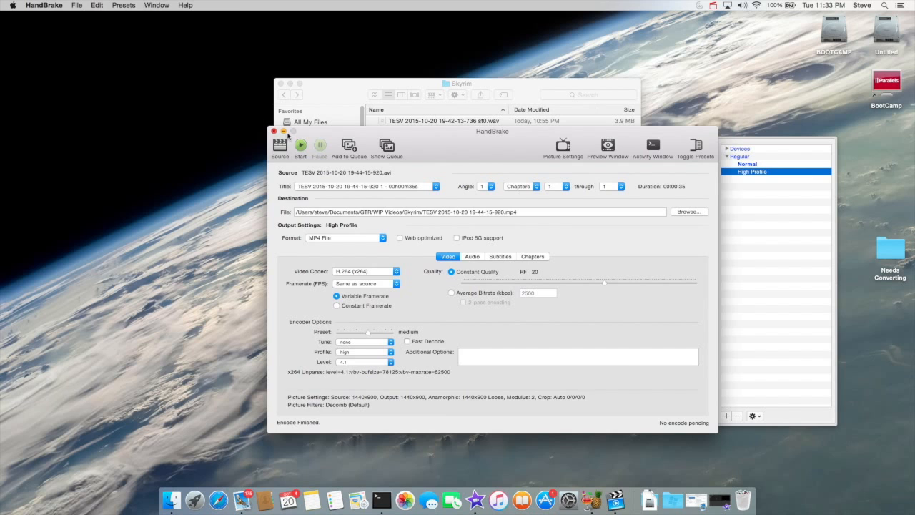
left_click(284, 133)
left_click(492, 257)
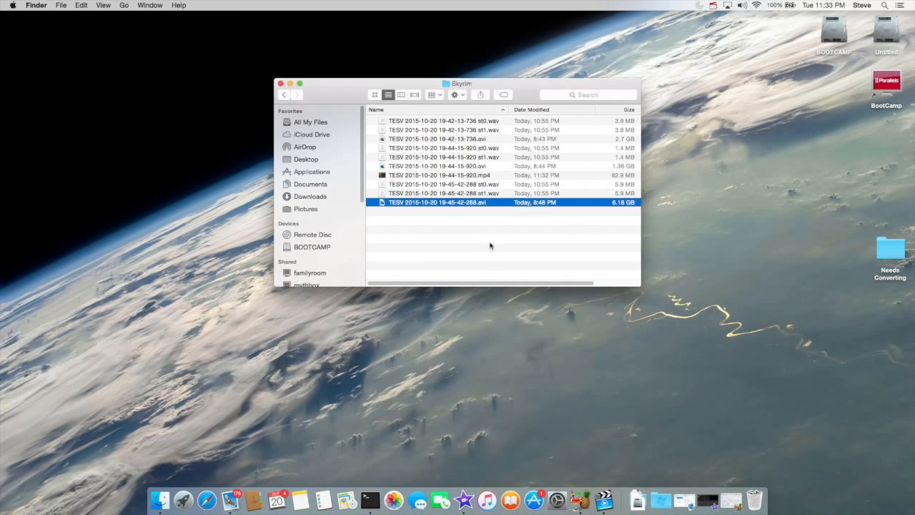
left_click(478, 177)
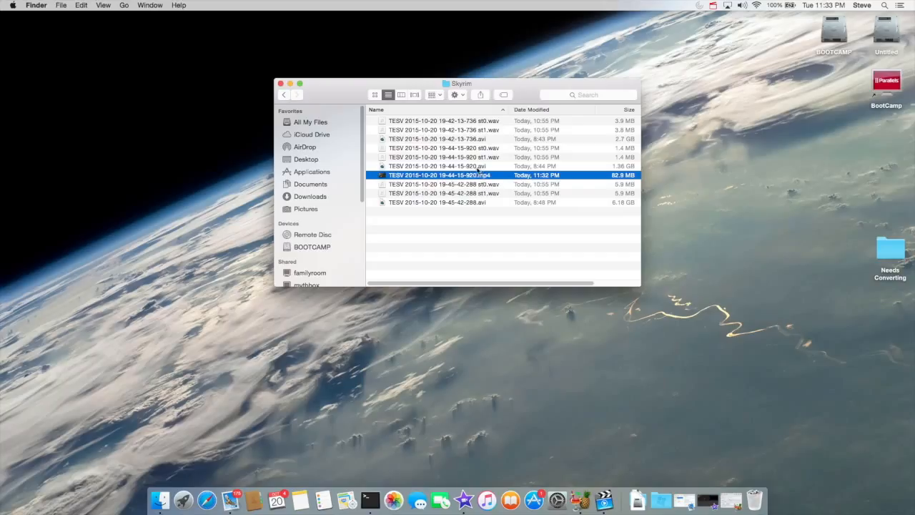
left_click(477, 168)
left_click(484, 157)
left_click(485, 148)
left_click(484, 157)
left_click(485, 148)
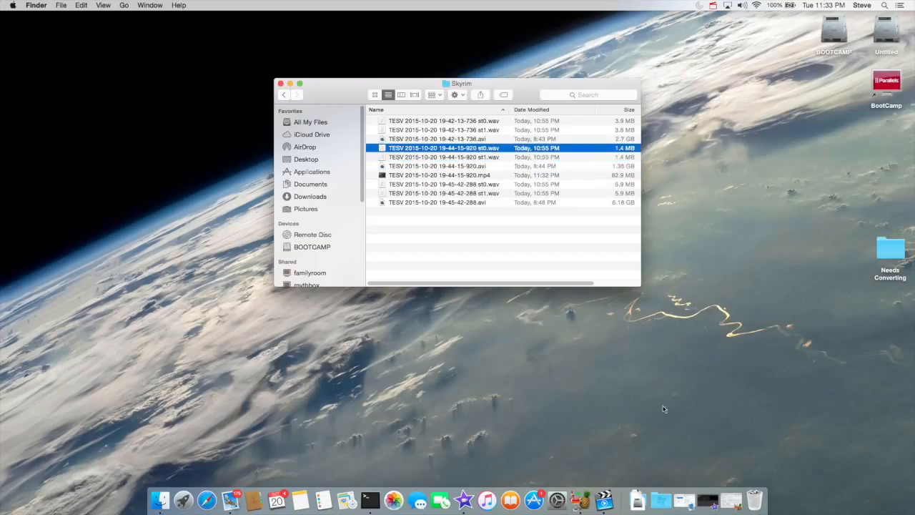
Switch to iMovie and import the 19-44-15-920 MP4 with its st0 and st1 WAV files into the Skyrim project
left_click(466, 499)
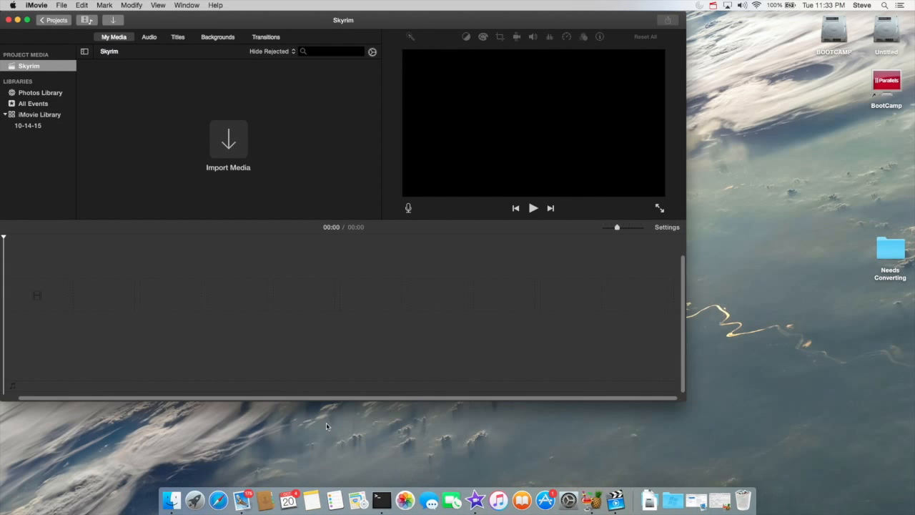
left_click(230, 143)
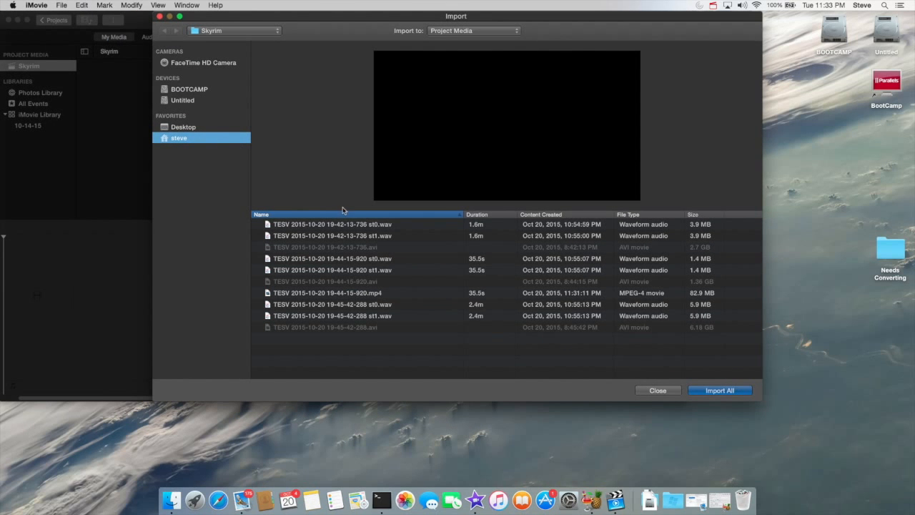
left_click(366, 296)
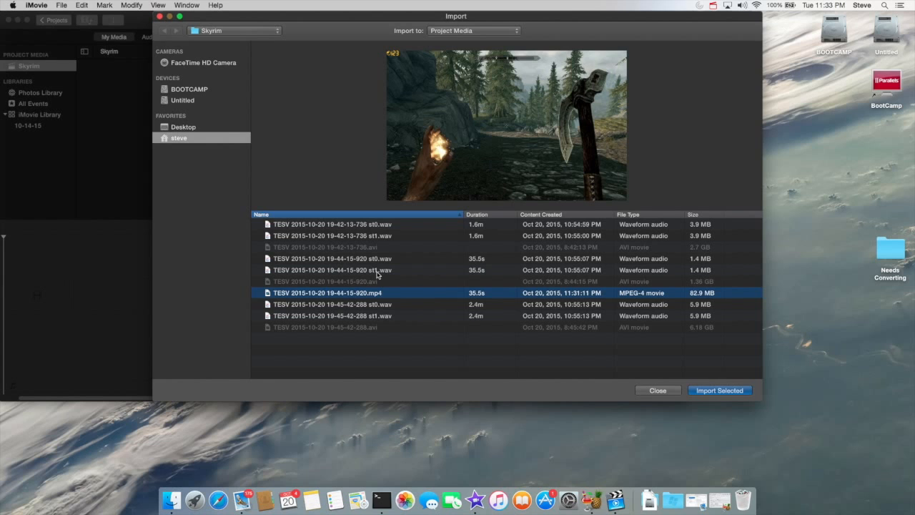
left_click(378, 272, "super")
left_click(380, 262, "super")
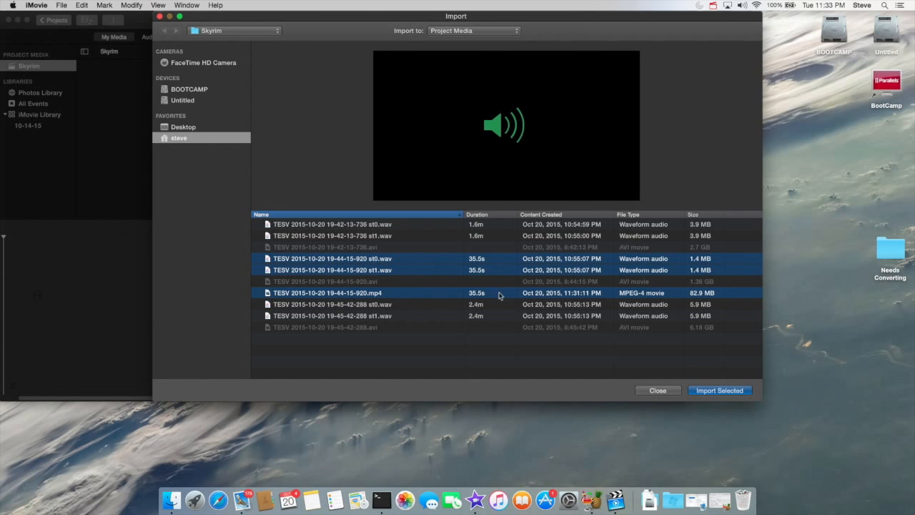
left_click(718, 391)
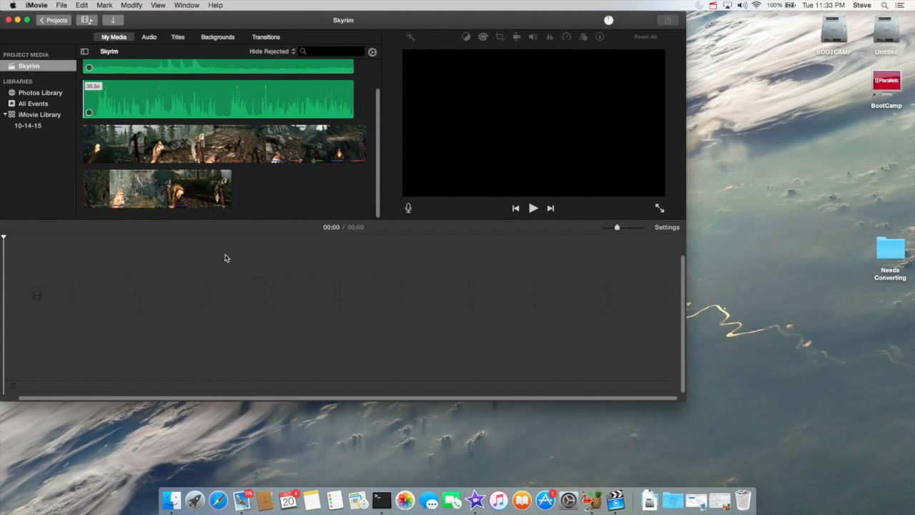
Place the entire video clip at the start of the empty timeline and play back a short part
right_click(137, 154)
left_click(134, 211)
left_click_drag(108, 151, 21, 299)
left_click(533, 208)
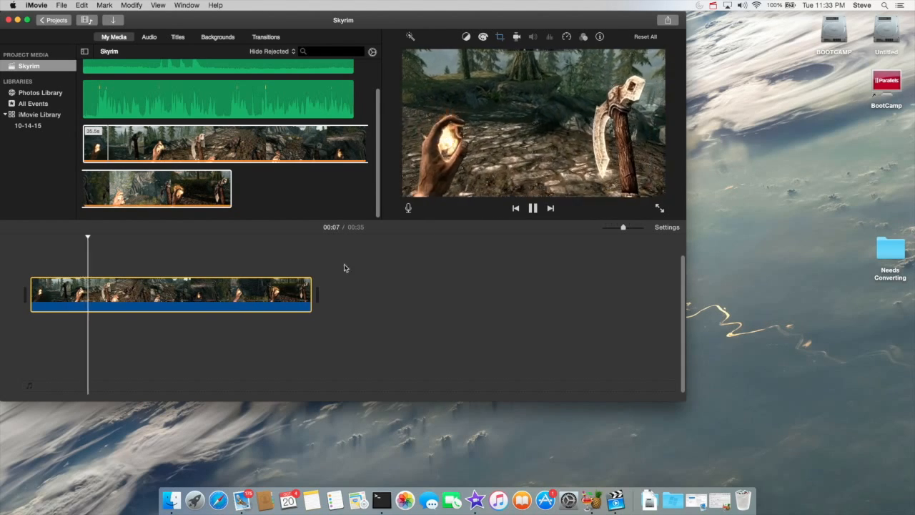
left_click(533, 208)
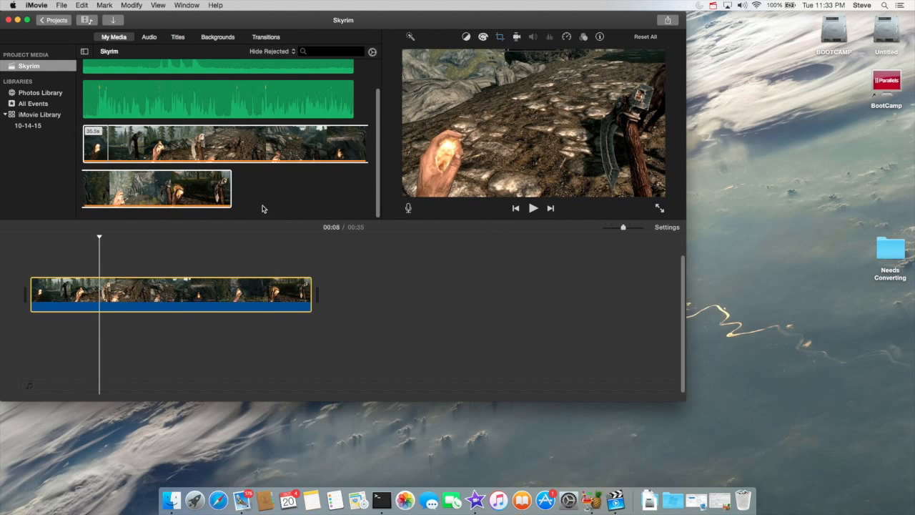
Add the entire st0 audio clip beneath the video, aligned to its start, and play back the opening to check it
scroll(286, 108, "up", 2)
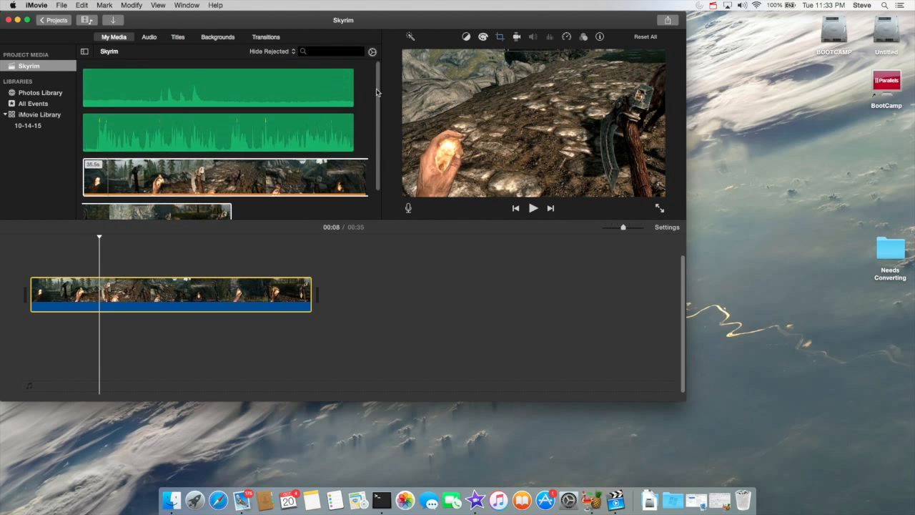
left_click(181, 131)
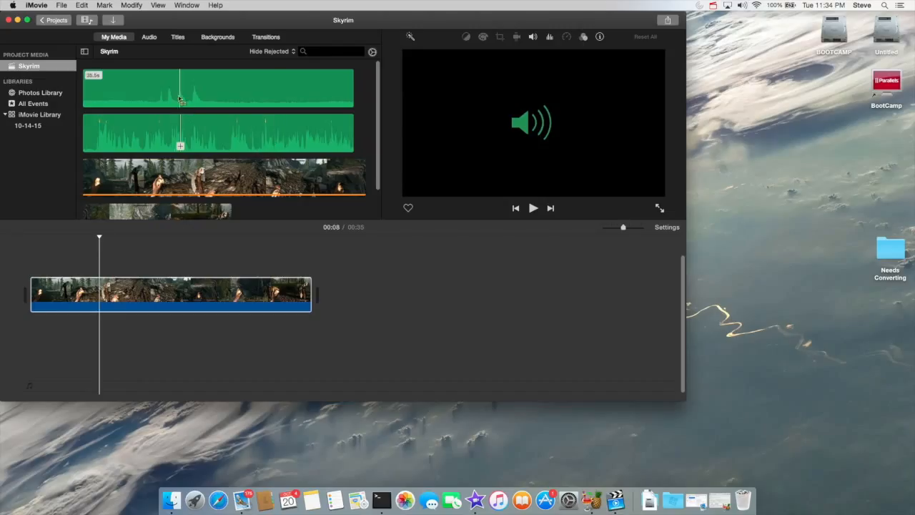
left_click(153, 93)
right_click(108, 88)
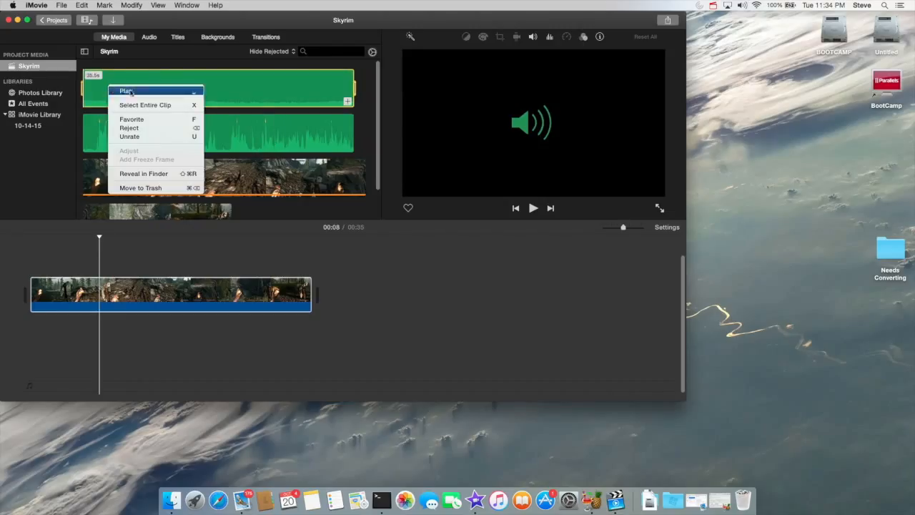
left_click(133, 104)
left_click_drag(121, 93, 34, 330)
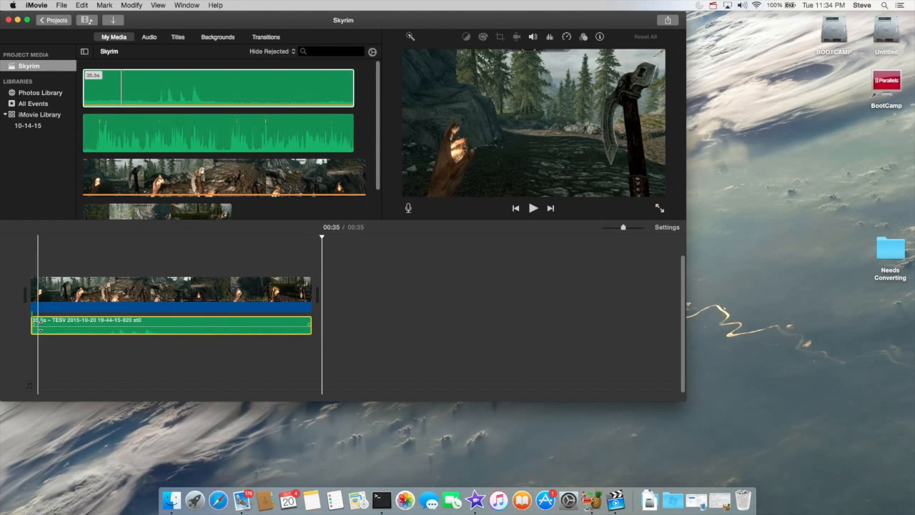
left_click(43, 258)
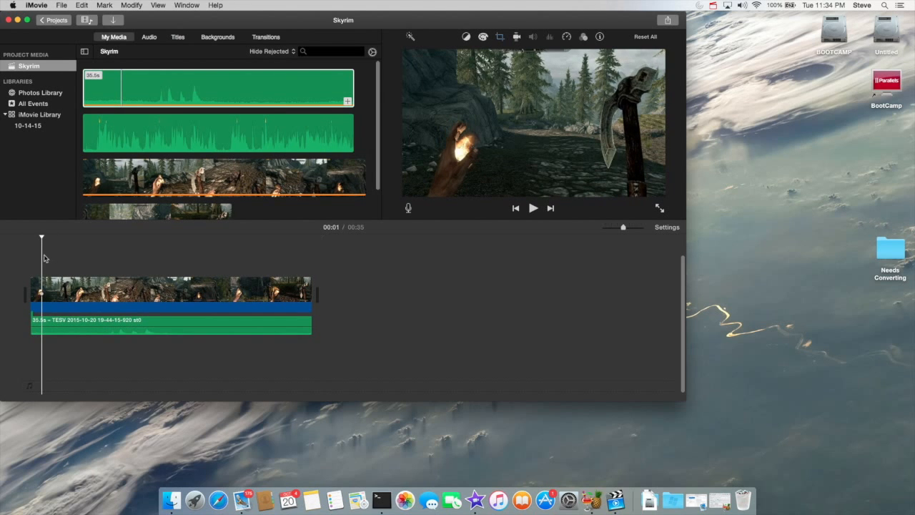
left_click(529, 209)
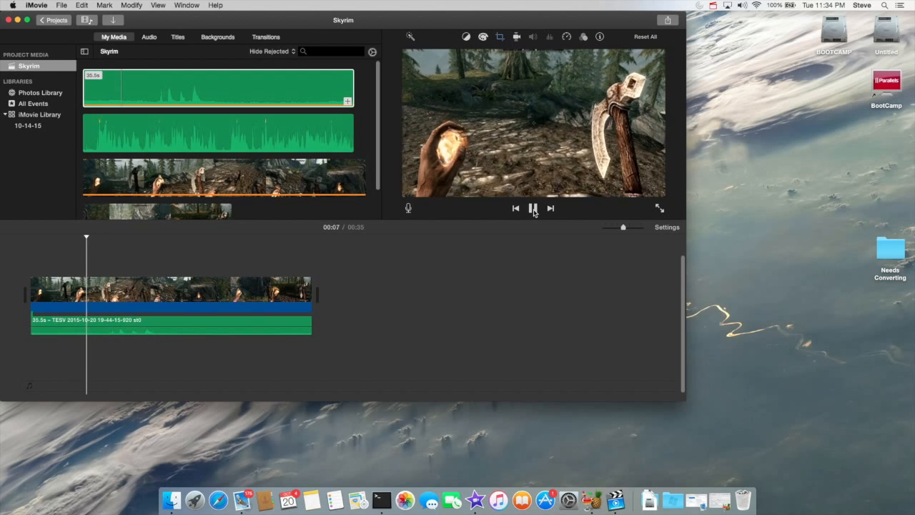
left_click(533, 209)
Add the entire st1 audio clip beneath the st0 track, aligned to the video's start, and play back a part
right_click(223, 140)
left_click(250, 153)
left_click_drag(150, 136, 29, 348)
left_click(104, 267)
left_click(533, 208)
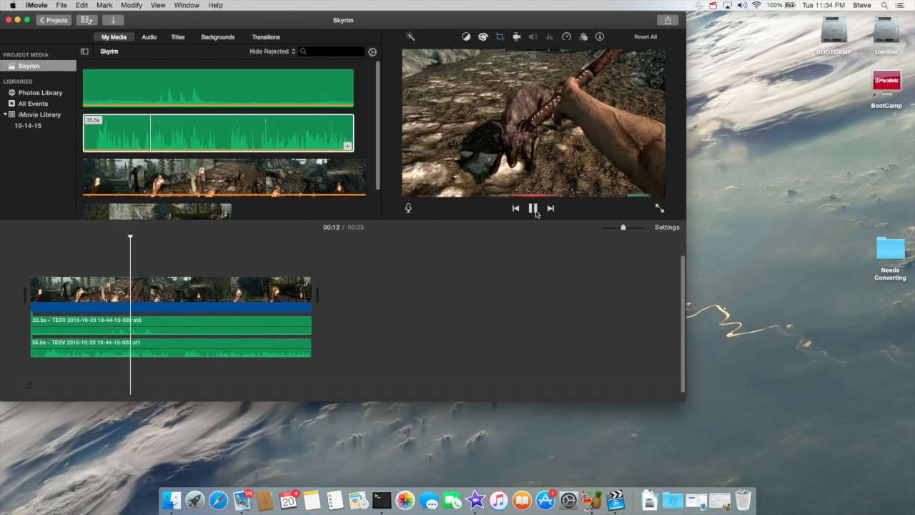
left_click(534, 208)
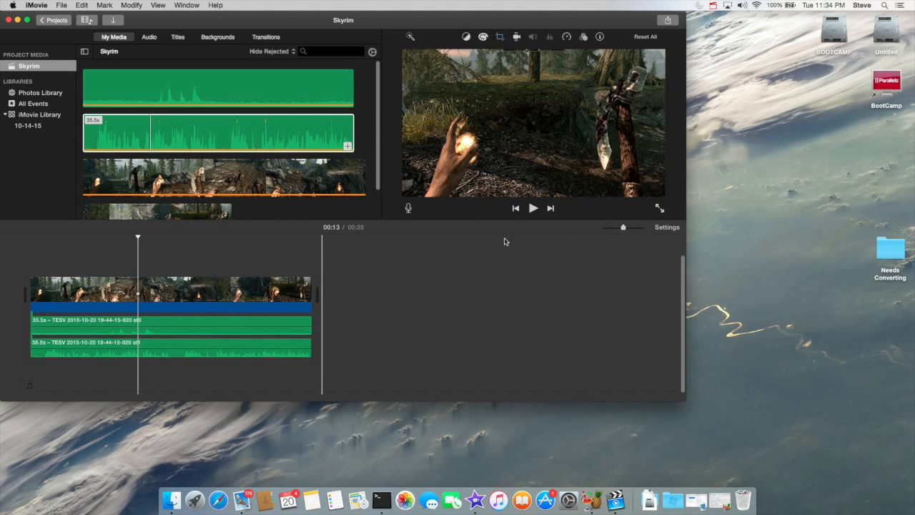